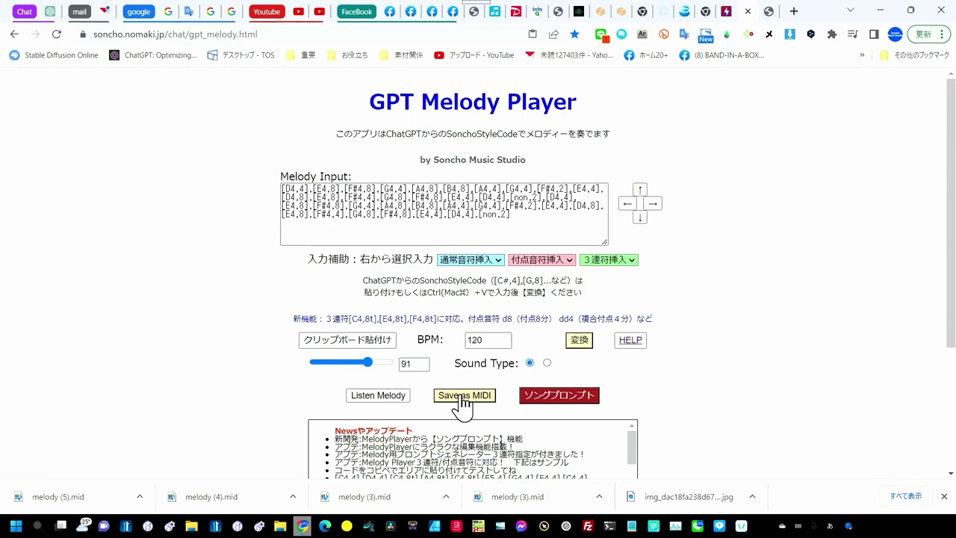
# Open the Downloads folder and listen to a preview of melody (4).mid.
pyautogui.click(192, 527)
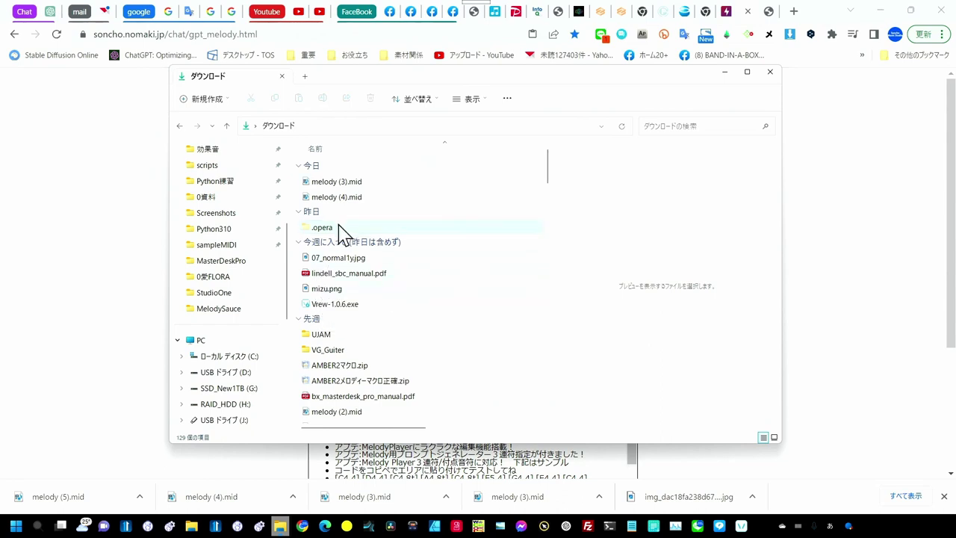
pyautogui.click(348, 207)
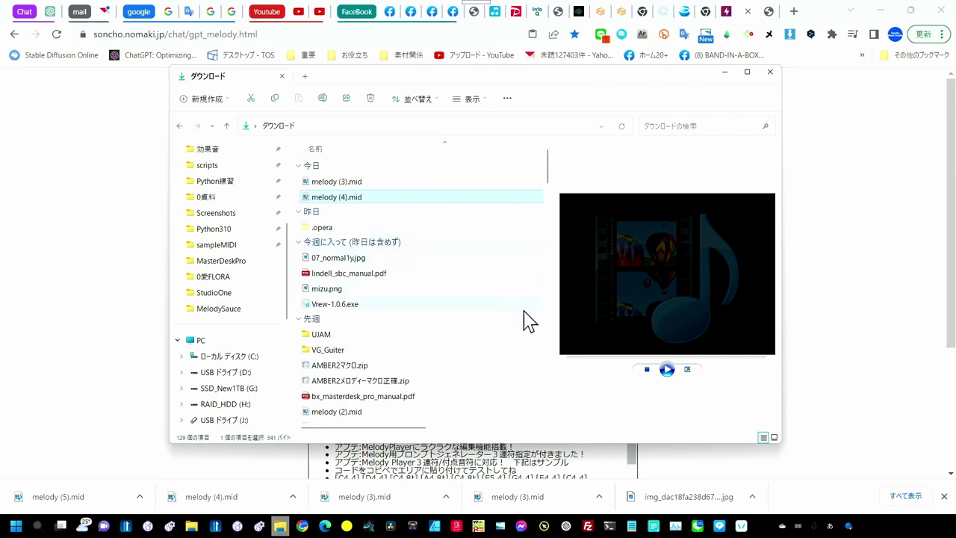
pyautogui.click(666, 369)
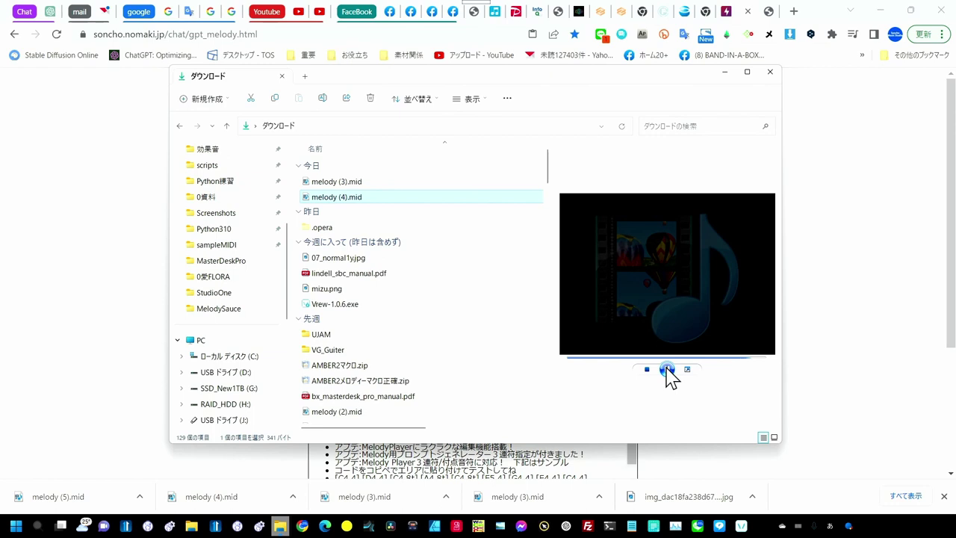
pyautogui.click(666, 370)
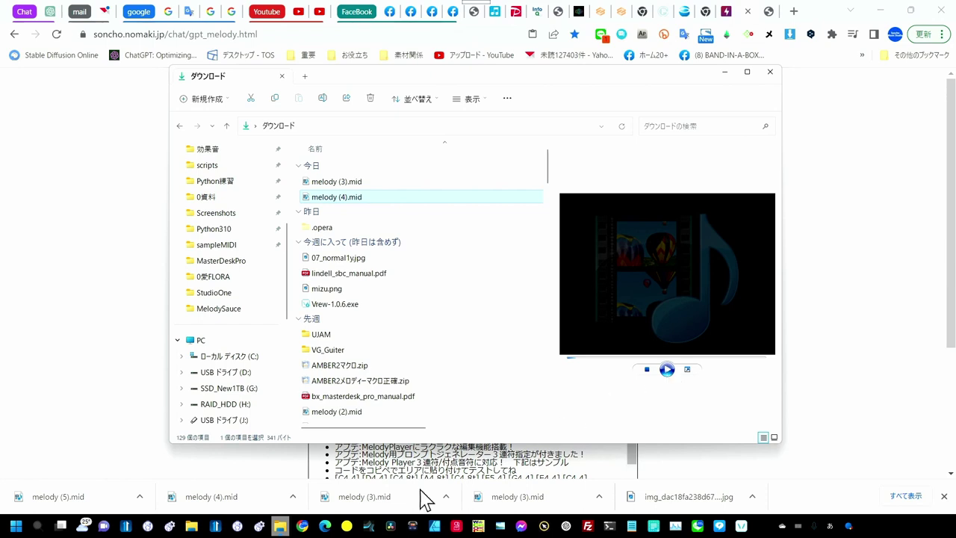
# Switch to Studio One, show Track 2 in the EZkeys 2 window and play the song back.
pyautogui.click(354, 514)
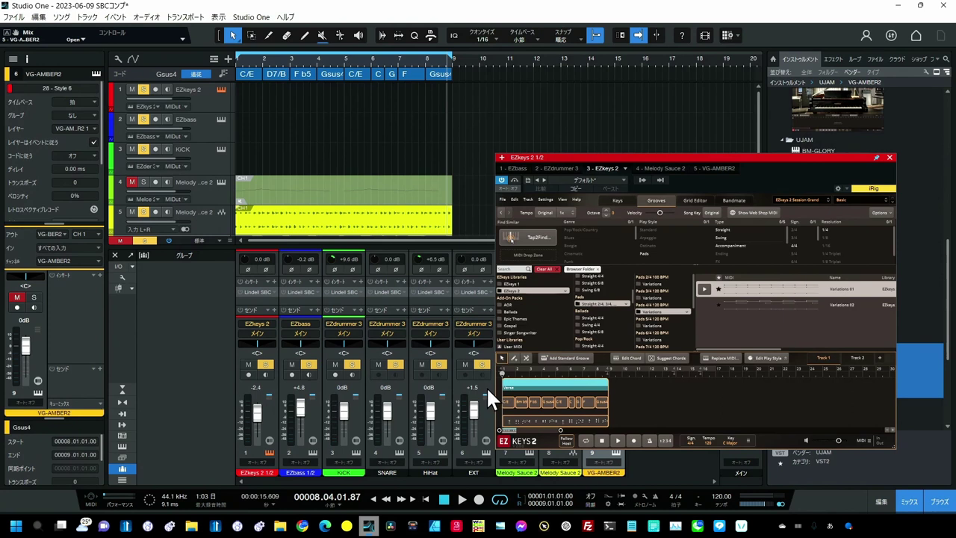
pyautogui.press('space')
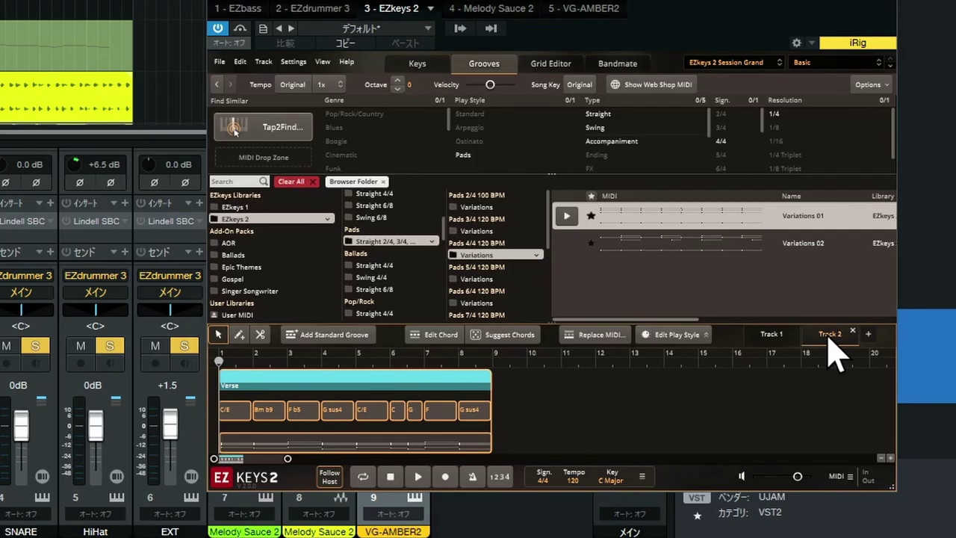
pyautogui.click(856, 358)
pyautogui.press('space')
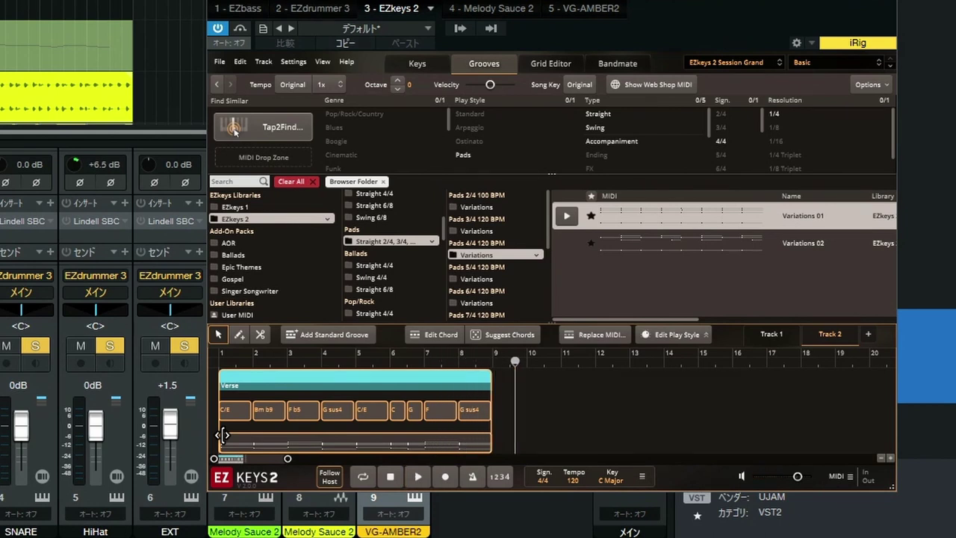
# Delete all chords from the chord track and refill it with the Verse block from EZkeys 2 Track 2.
pyautogui.moveTo(465, 76); pyautogui.dragTo(236, 74)
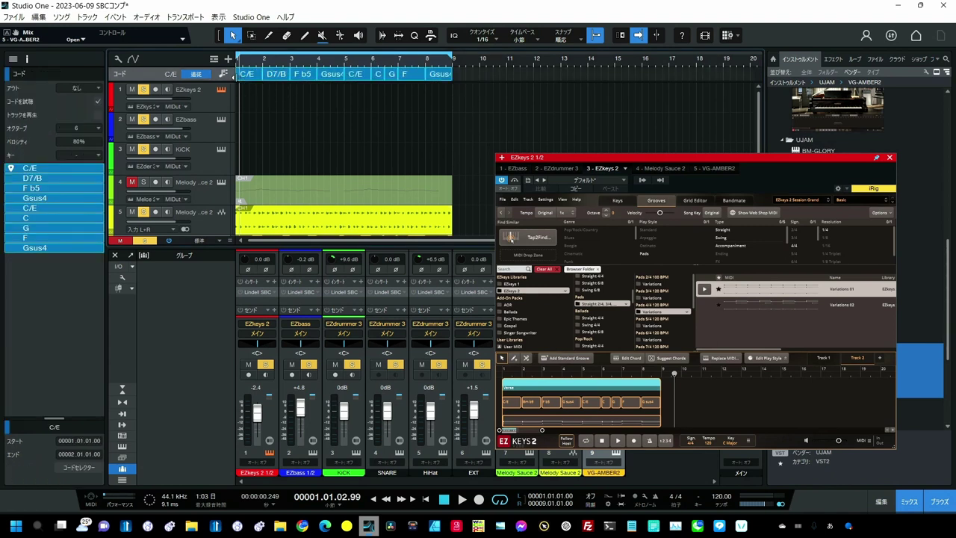
pyautogui.press('Delete')
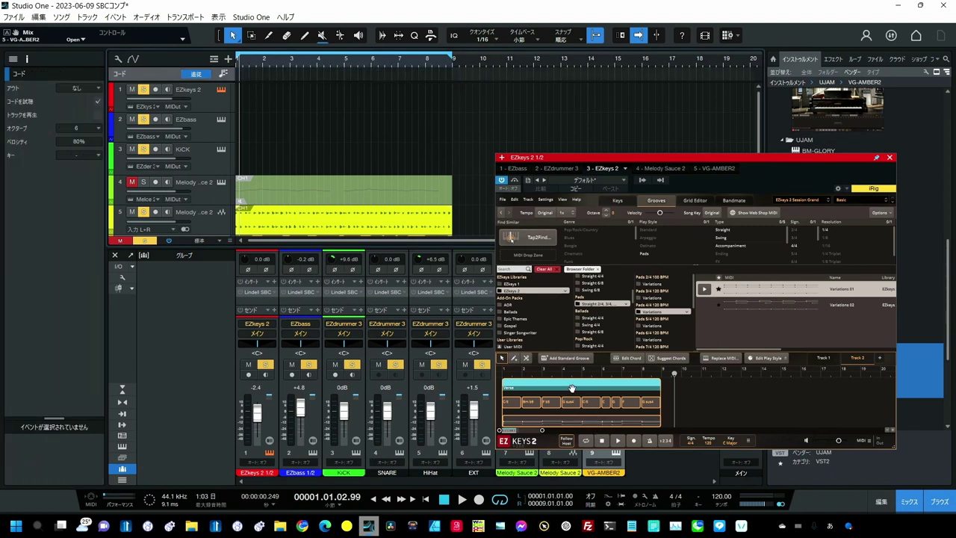
pyautogui.moveTo(572, 387); pyautogui.dragTo(284, 73)
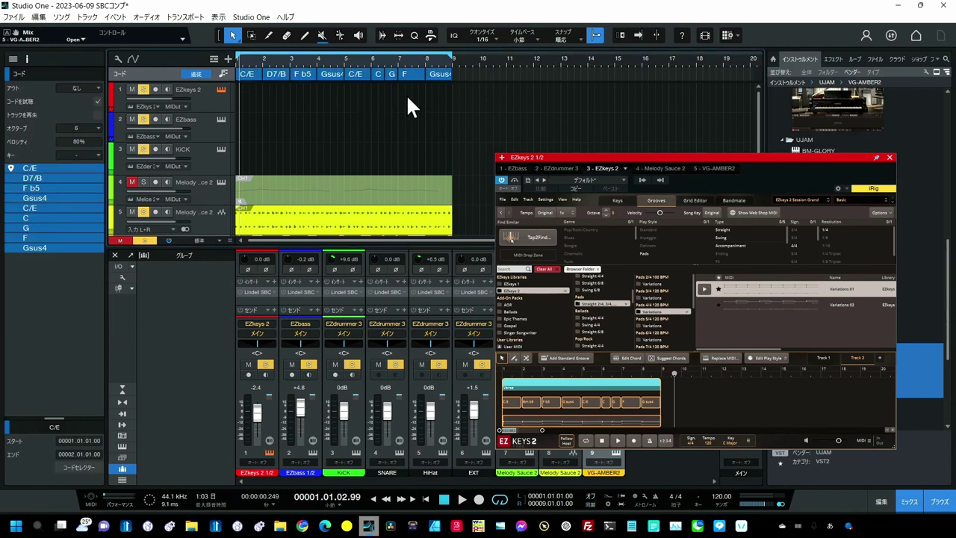
# Replace the event on the VG-AMBER2 track with the chord progression copied from the chord track.
pyautogui.scroll(-2, 402, 110)
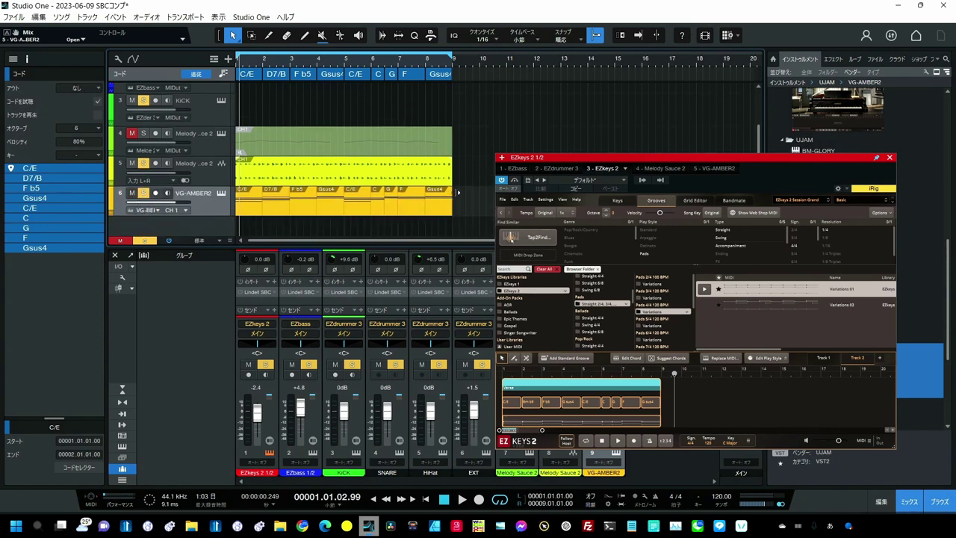
pyautogui.click(391, 209)
pyautogui.press('Delete')
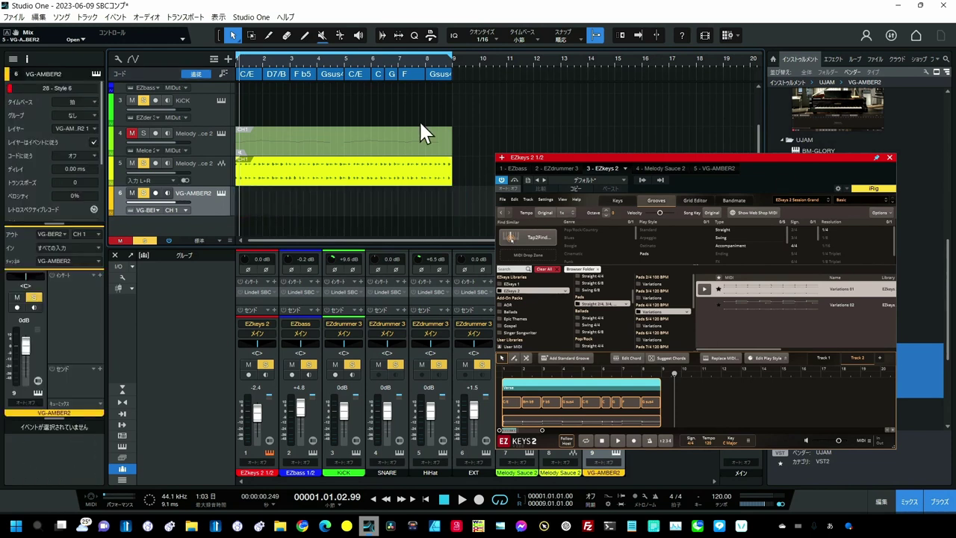
pyautogui.click(247, 78)
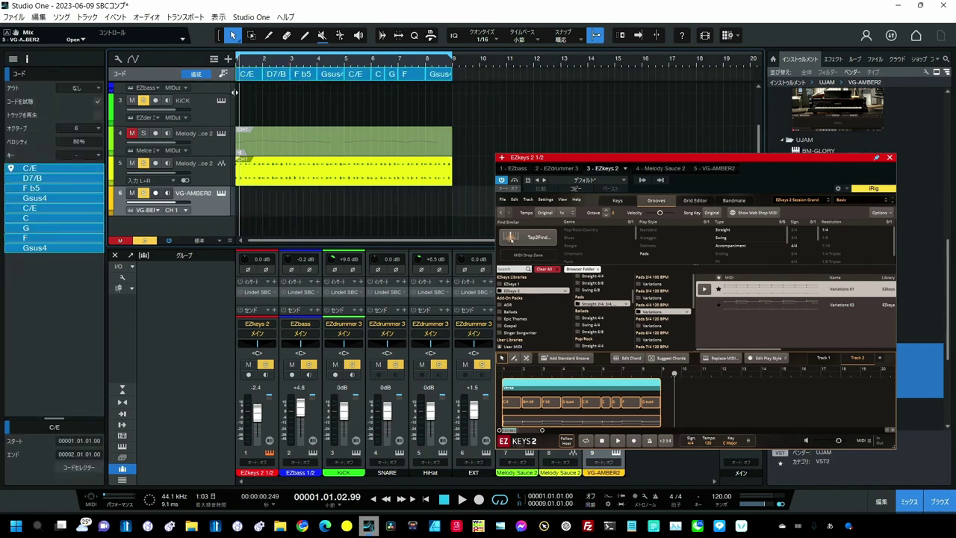
pyautogui.moveTo(249, 73); pyautogui.dragTo(244, 204)
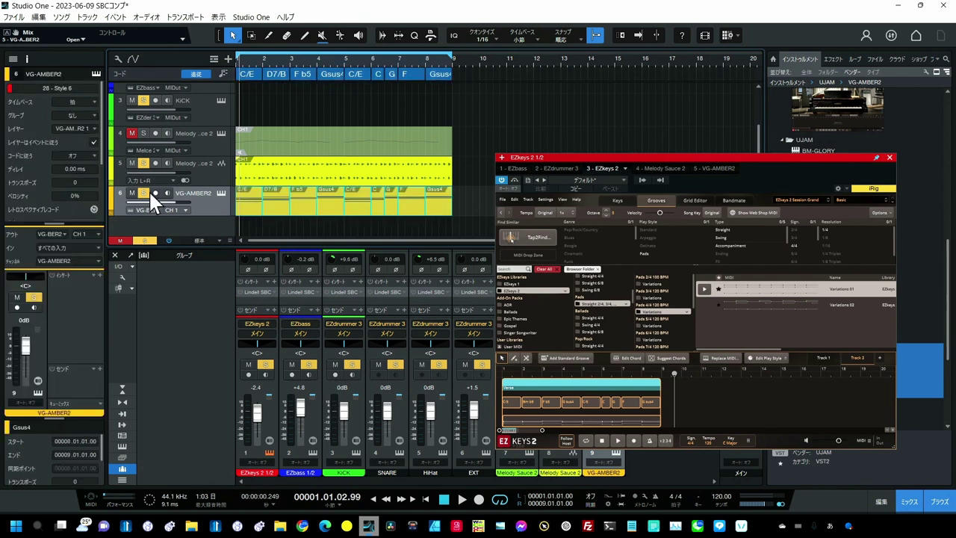
# Mute every track except VG-AMBER2 and play the guitar part on its own.
pyautogui.click(131, 163)
pyautogui.click(128, 100)
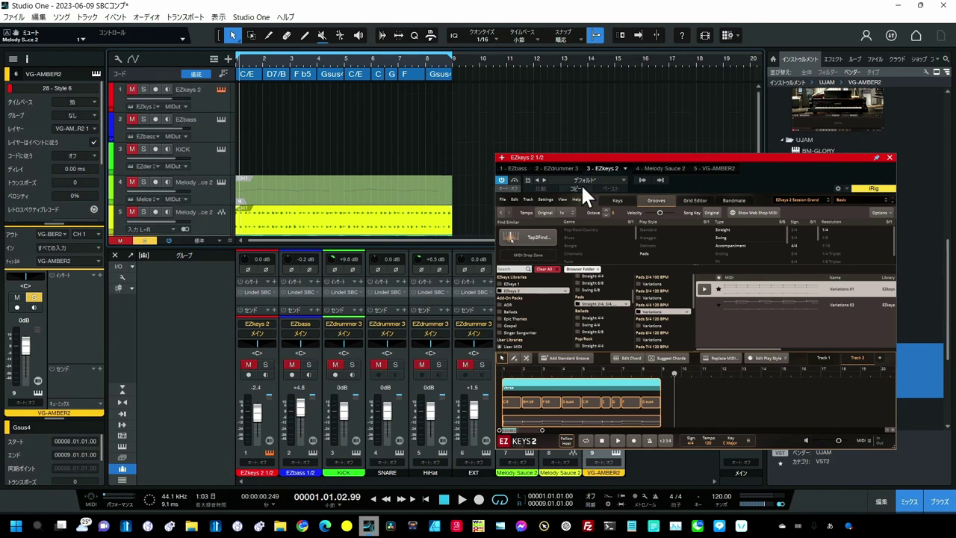
pyautogui.click(460, 499)
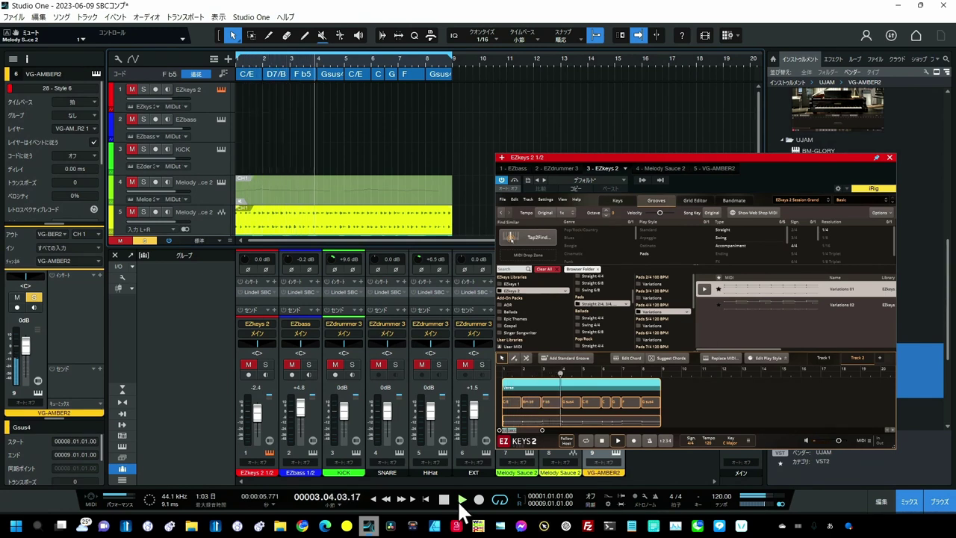
# Replace the clip on the Melody Sauce 2 instrument track with melody (4).mid and play it back soloed.
pyautogui.scroll(-2, 339, 193)
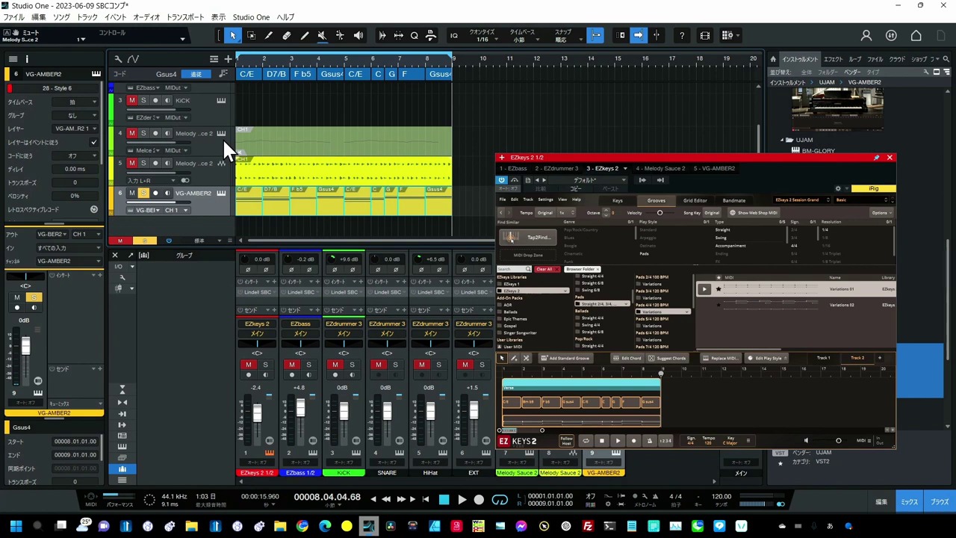
pyautogui.click(243, 140)
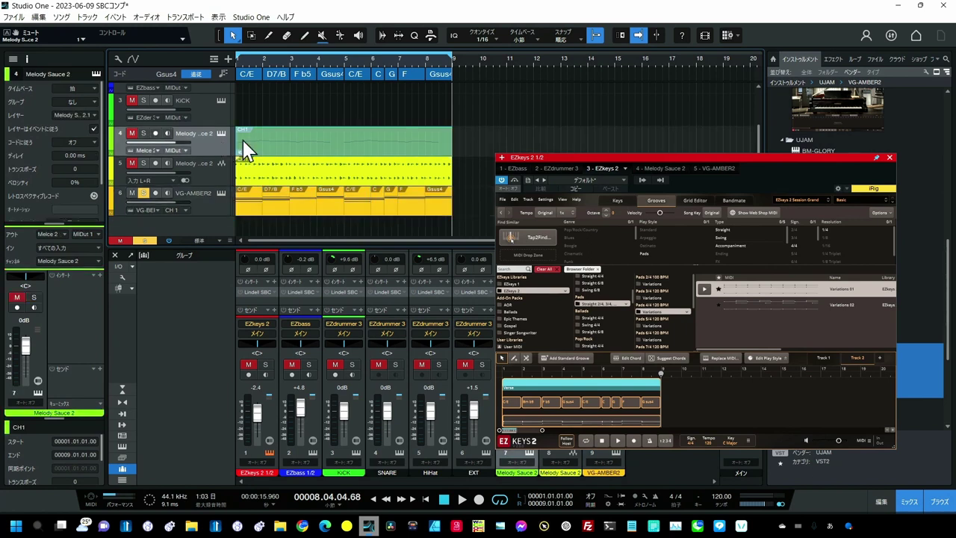
pyautogui.press('Delete')
pyautogui.click(279, 525)
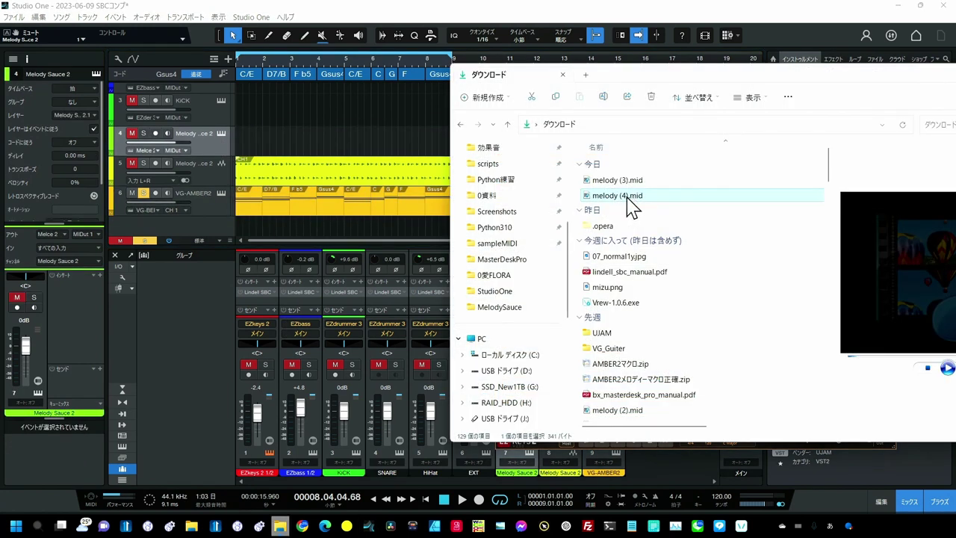
pyautogui.moveTo(629, 200); pyautogui.dragTo(245, 142)
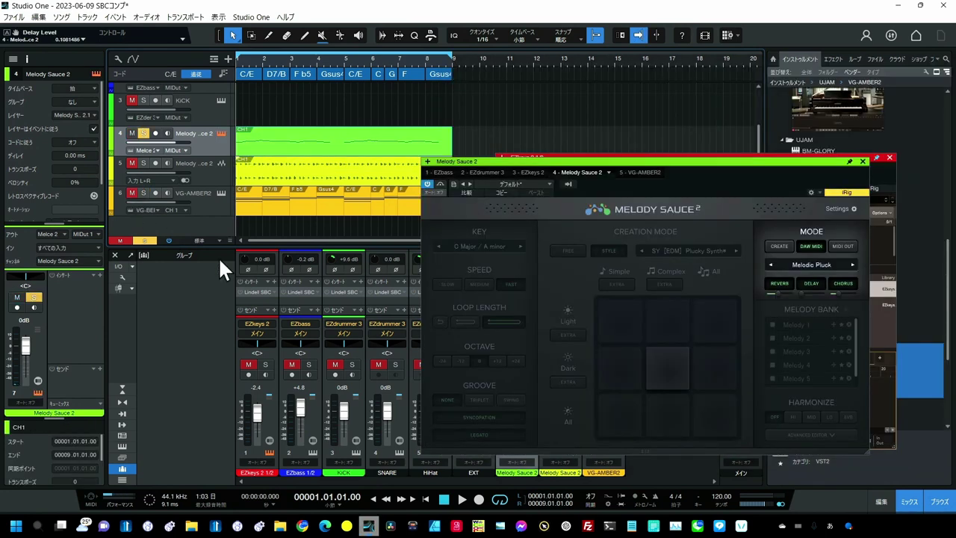
pyautogui.click(456, 500)
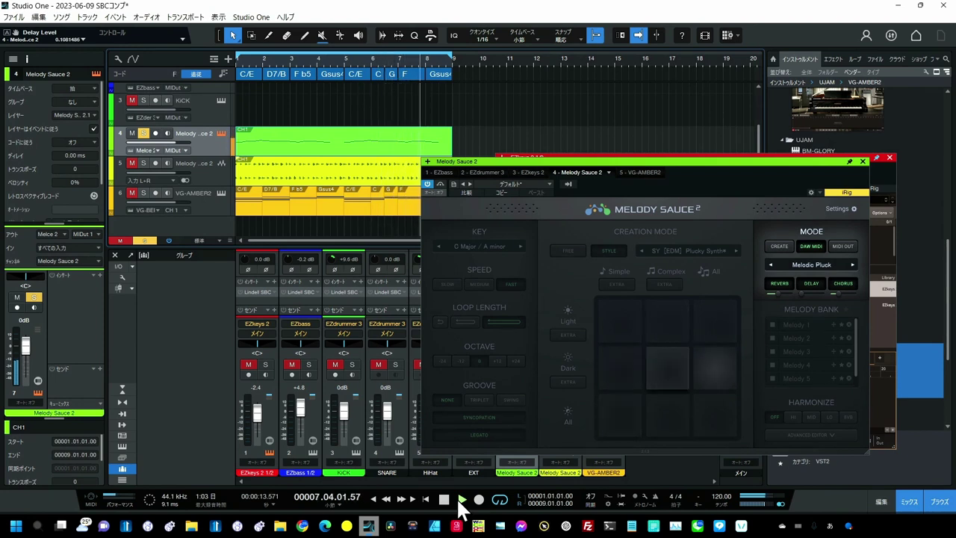
pyautogui.press('space')
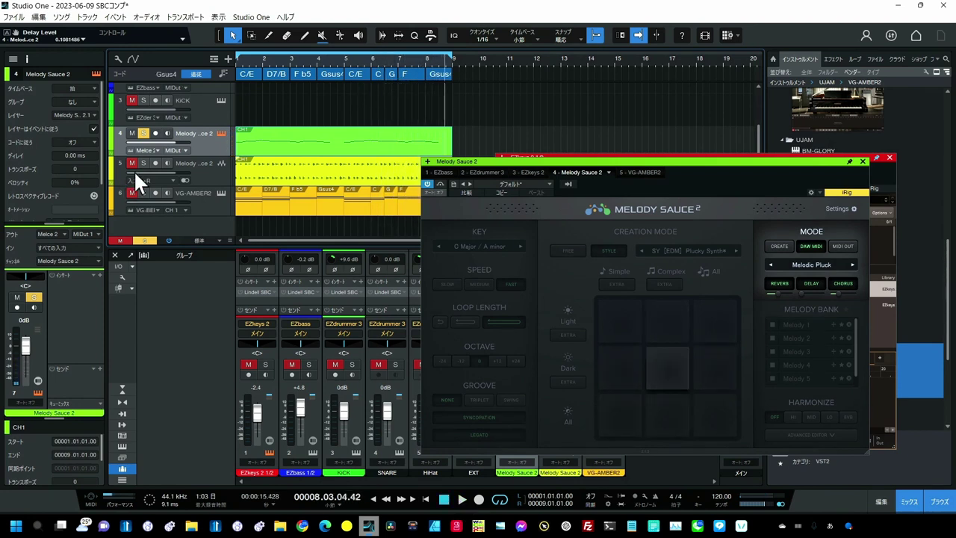
# Solo the KICK, EZbass and EZkeys 2 tracks along with the melody track.
pyautogui.scroll(1, 216, 172)
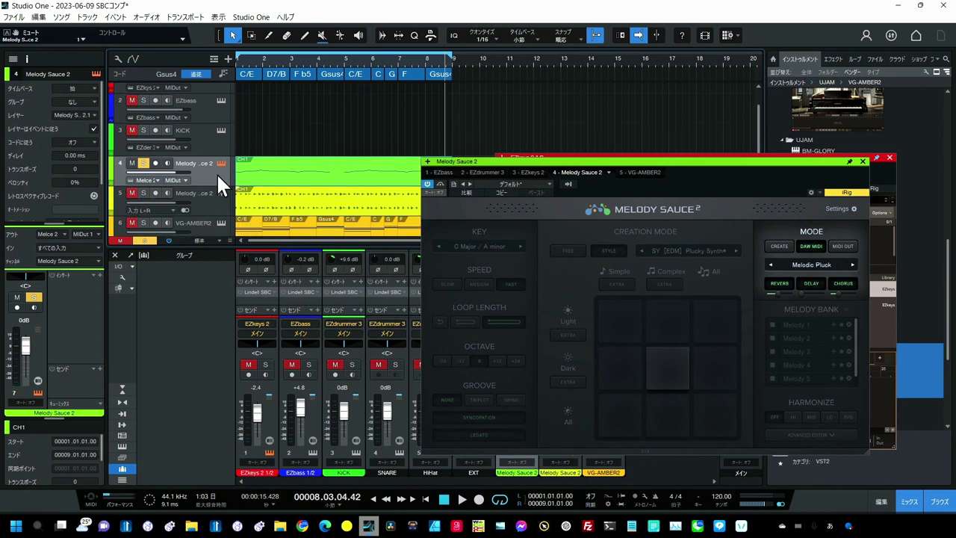
pyautogui.click(144, 131)
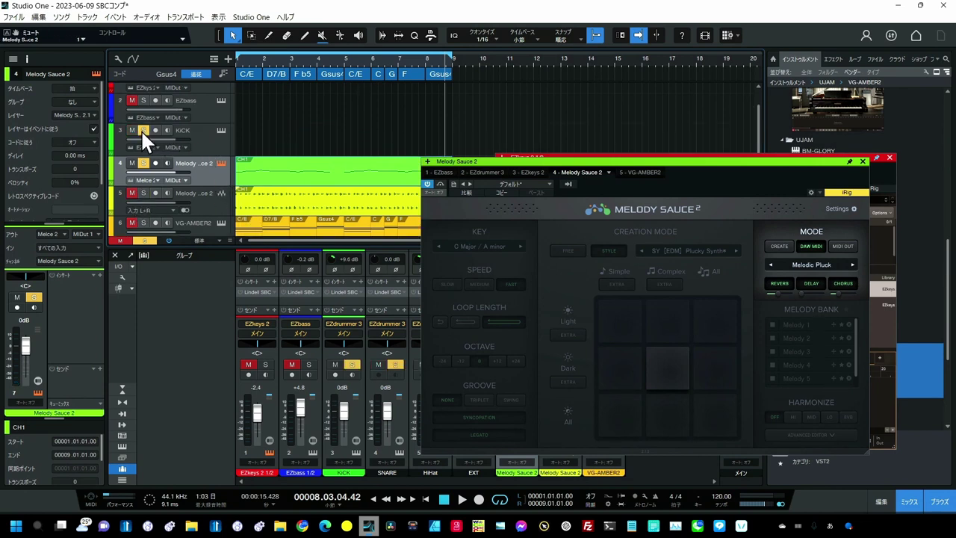
pyautogui.scroll(1, 169, 156)
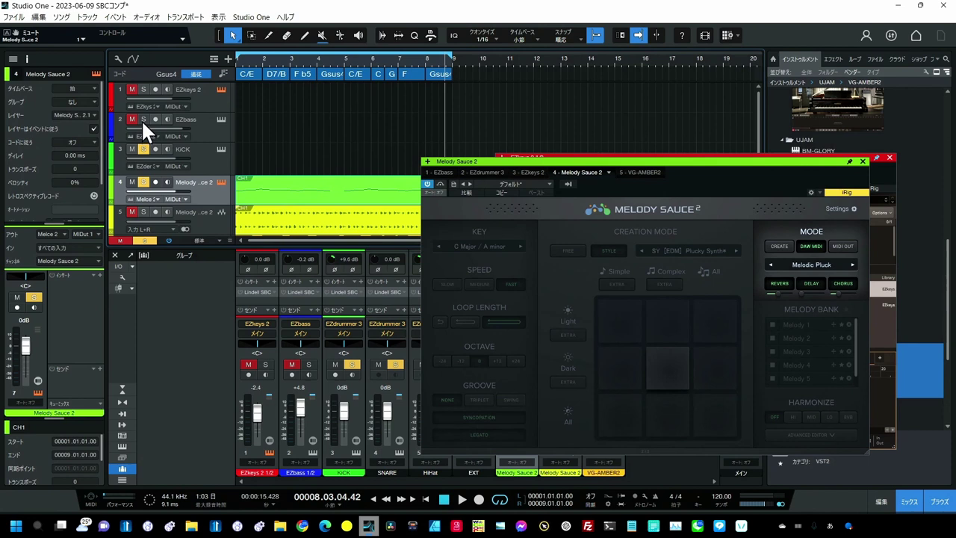
pyautogui.click(143, 120)
pyautogui.click(143, 89)
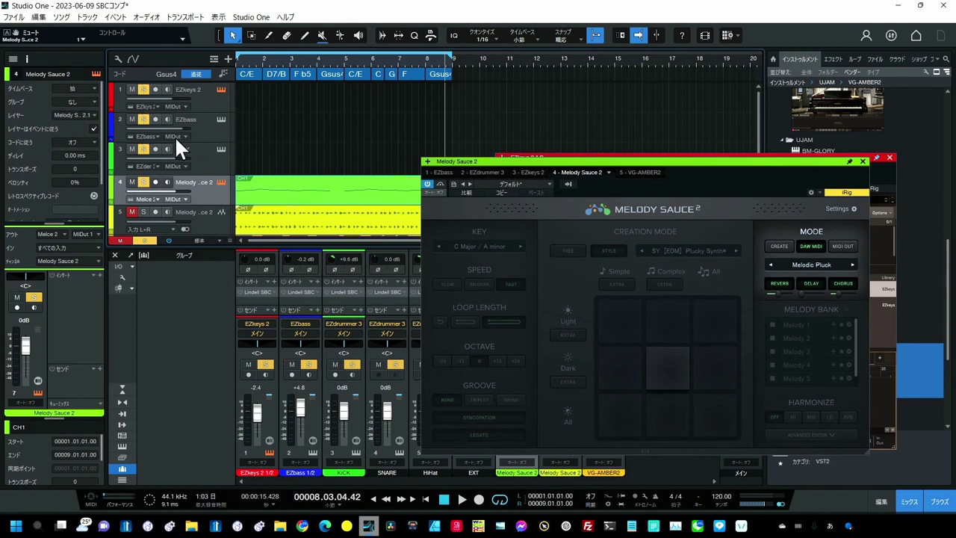
# Open the EZkeys 2 instrument window and switch its song arrangement to Track 1.
pyautogui.click(221, 89)
pyautogui.click(220, 89)
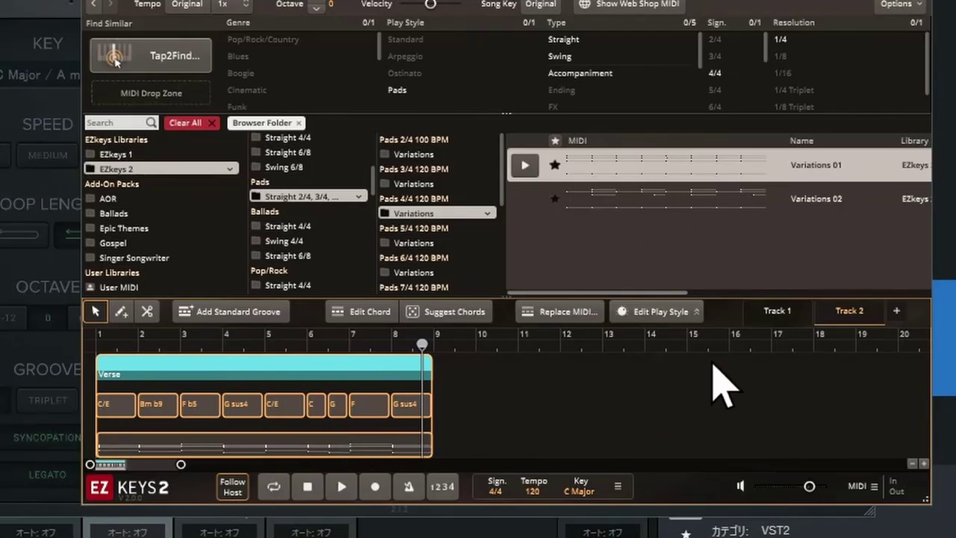
pyautogui.click(769, 314)
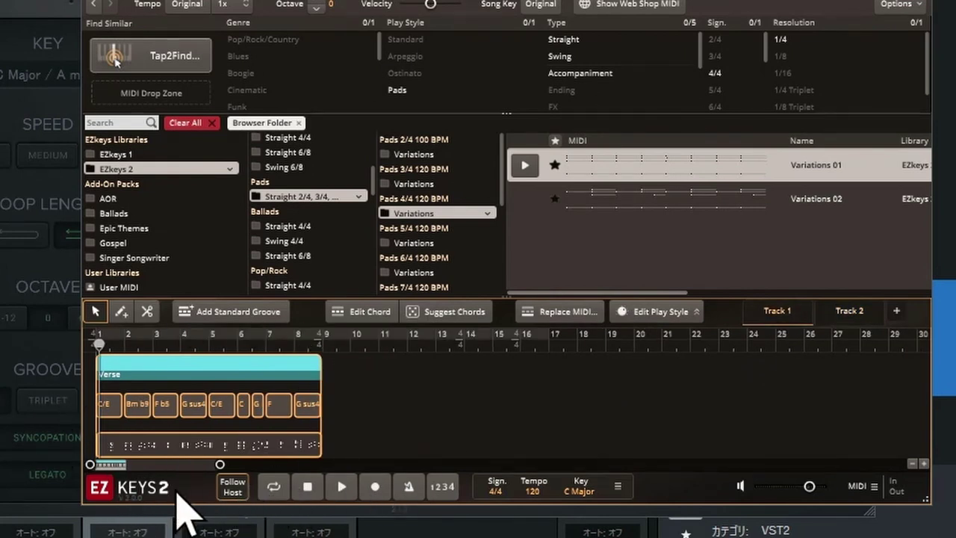
# Play the song from the start, setting the Melody Sauce 2 instrument track volume to +1.0 dB and EZkeys 2 to -4.7 dB.
pyautogui.press(',')
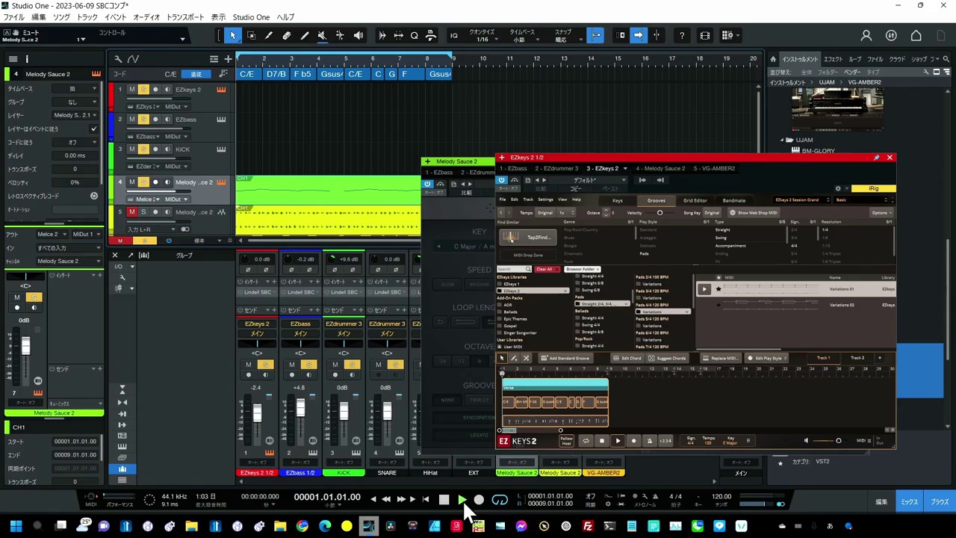
pyautogui.click(462, 498)
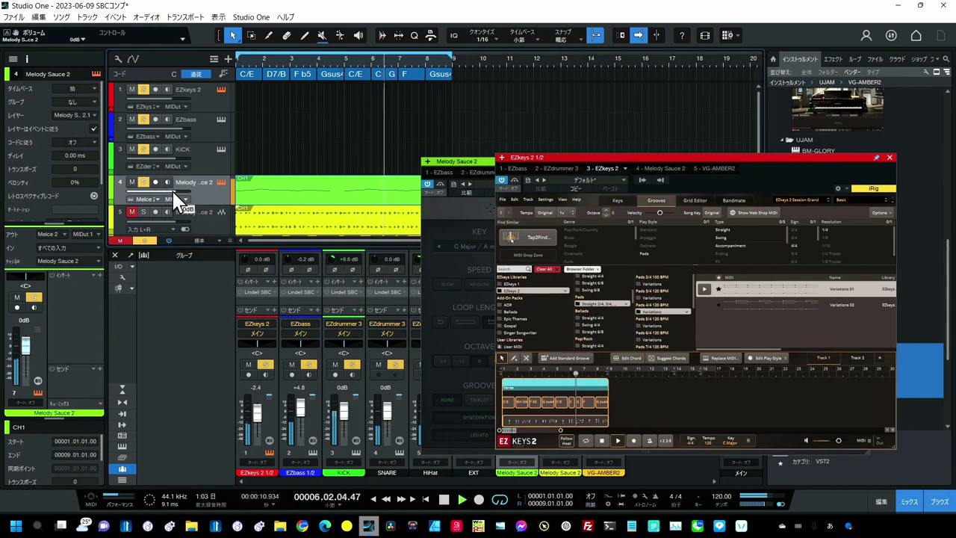
pyautogui.moveTo(174, 200); pyautogui.dragTo(177, 202)
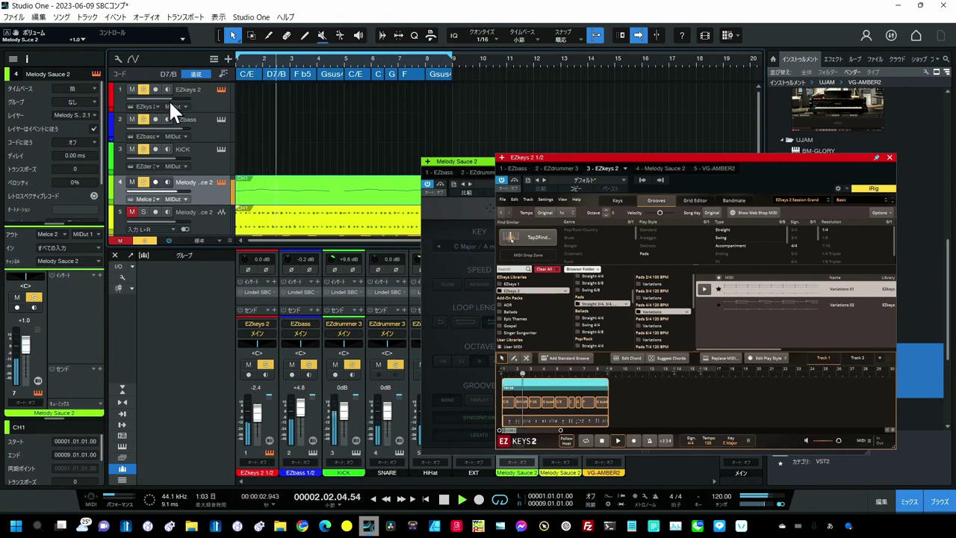
pyautogui.moveTo(169, 97); pyautogui.dragTo(170, 106)
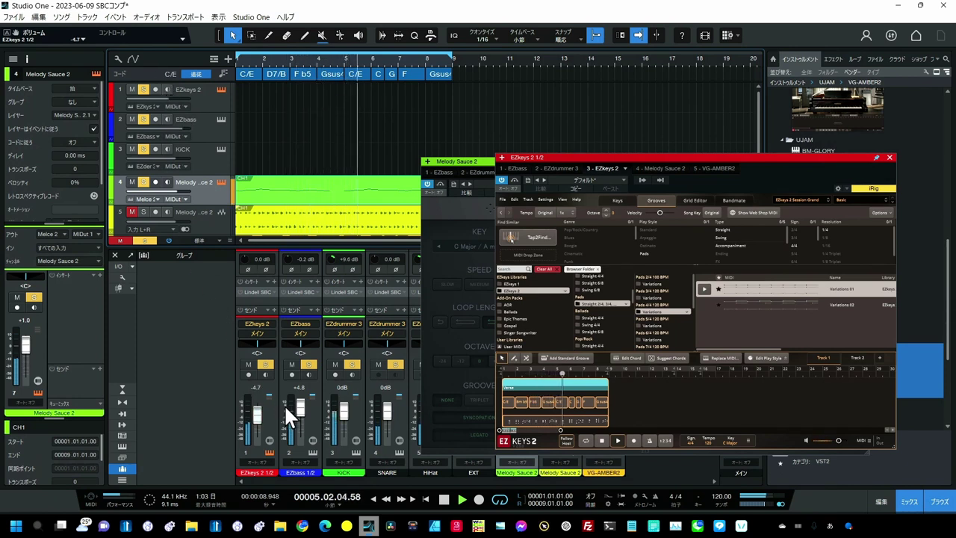